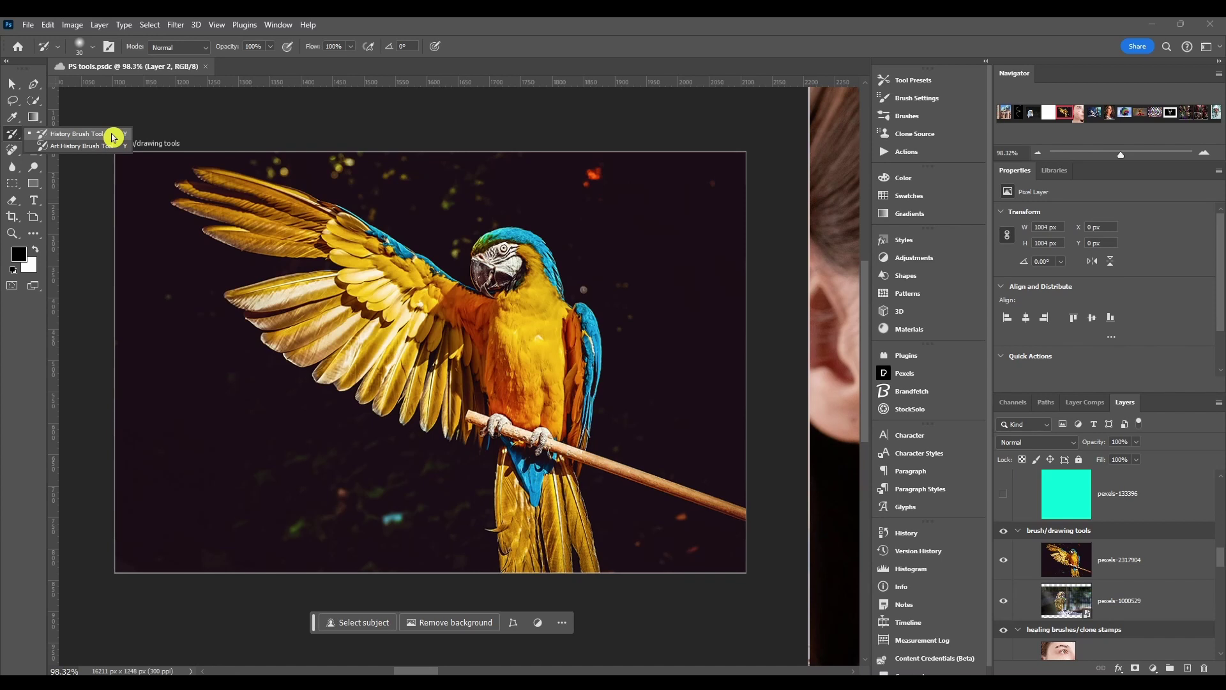
Choose the History Brush Tool from its Tools panel flyout.
click(112, 135)
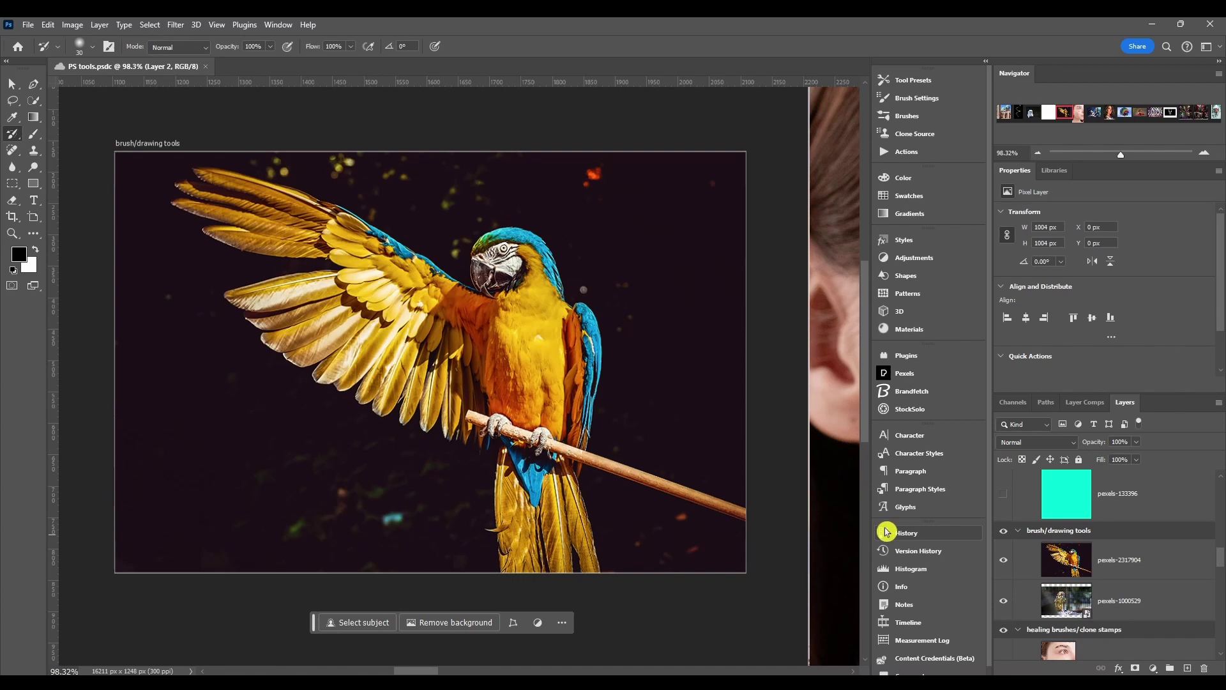
Show the History panel and scroll back through the gradient, layer and Paint Bucket states.
click(923, 533)
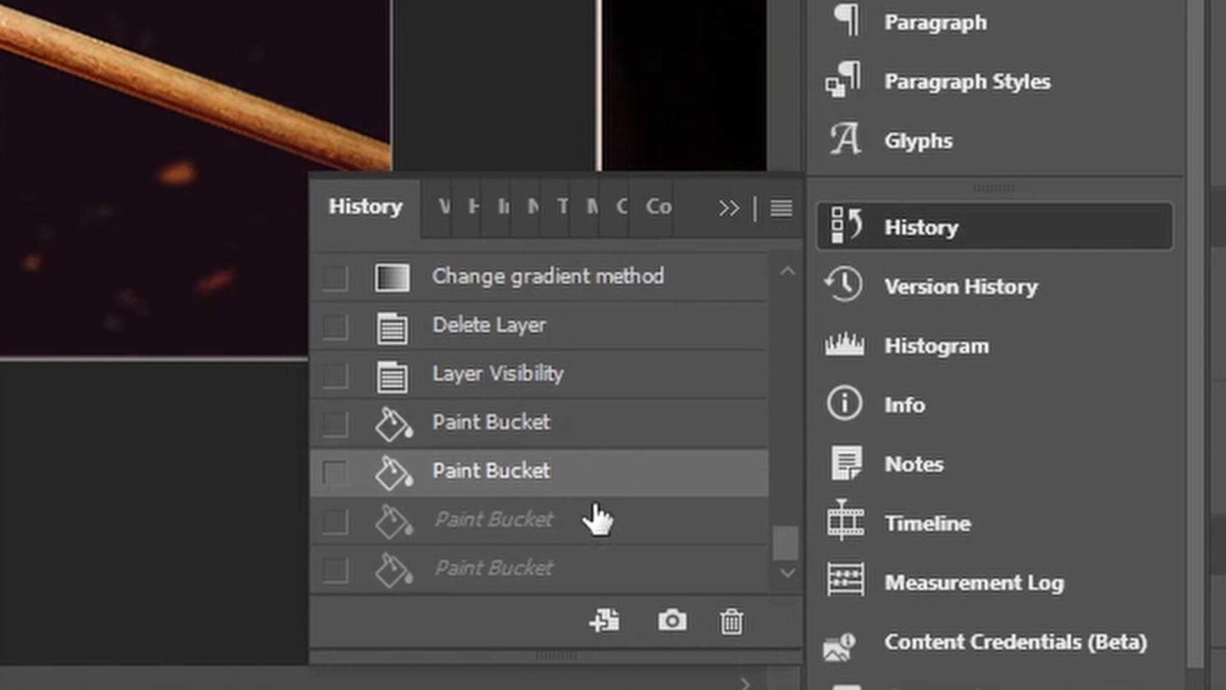
scroll(597, 517, up, 10)
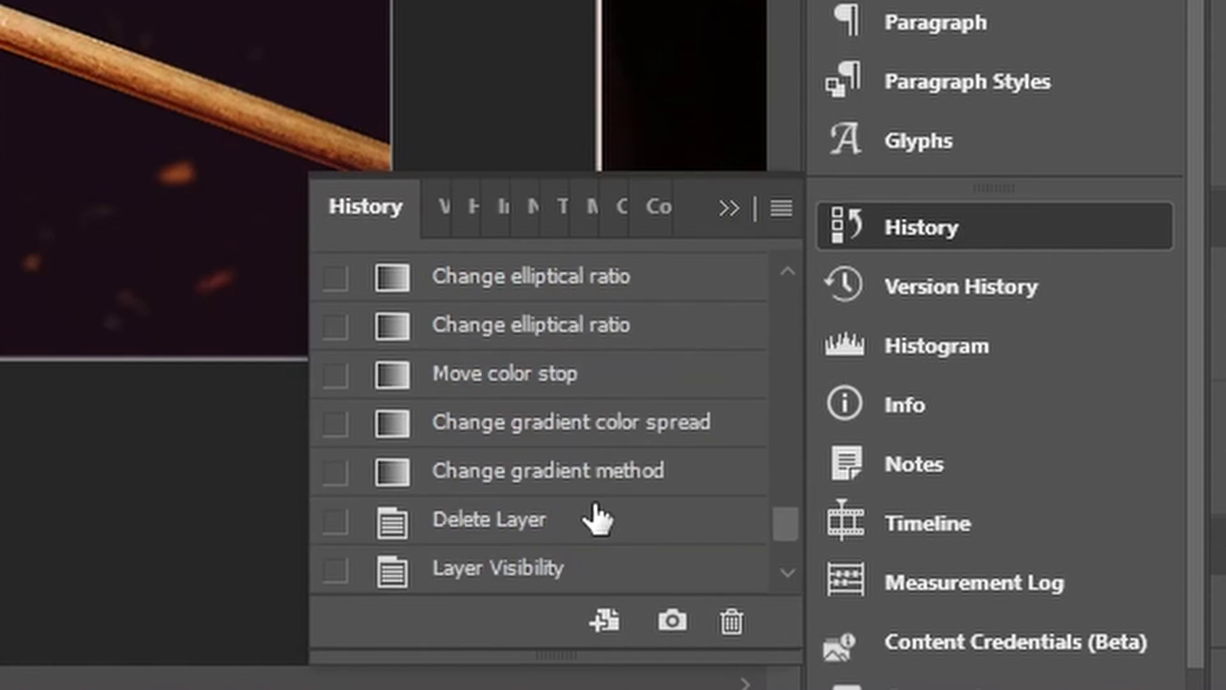
scroll(597, 517, up, 5)
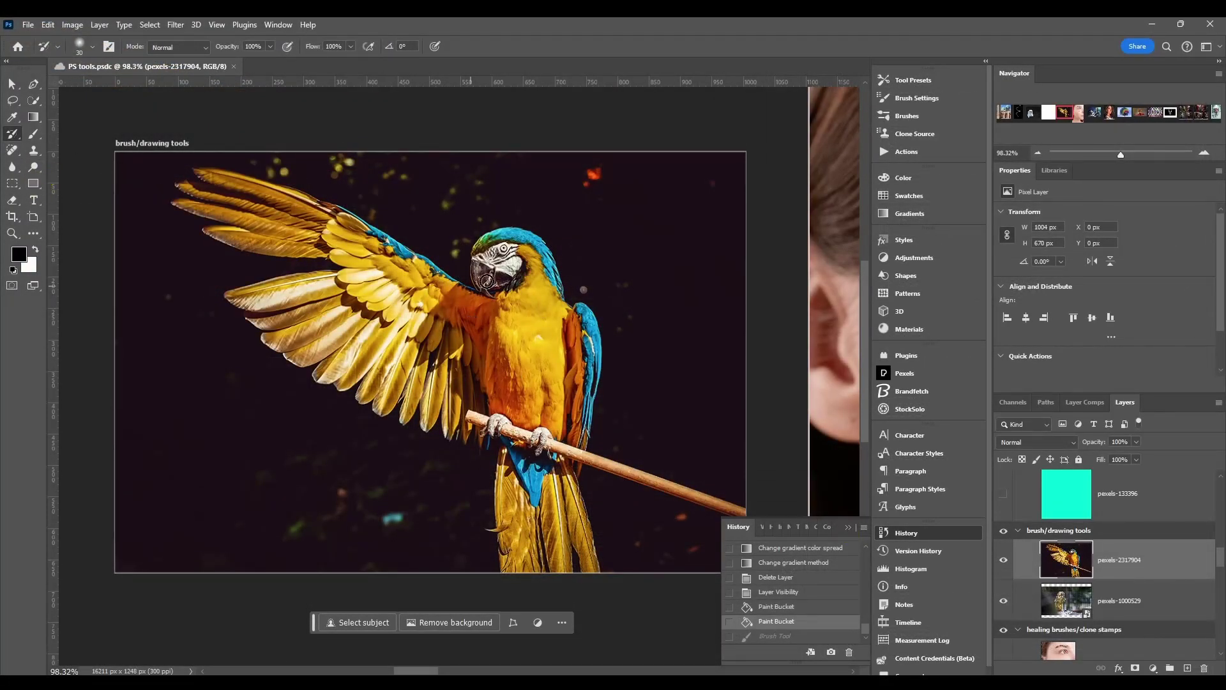
Switch to the Brush tool and set its blend mode to Color.
click(33, 133)
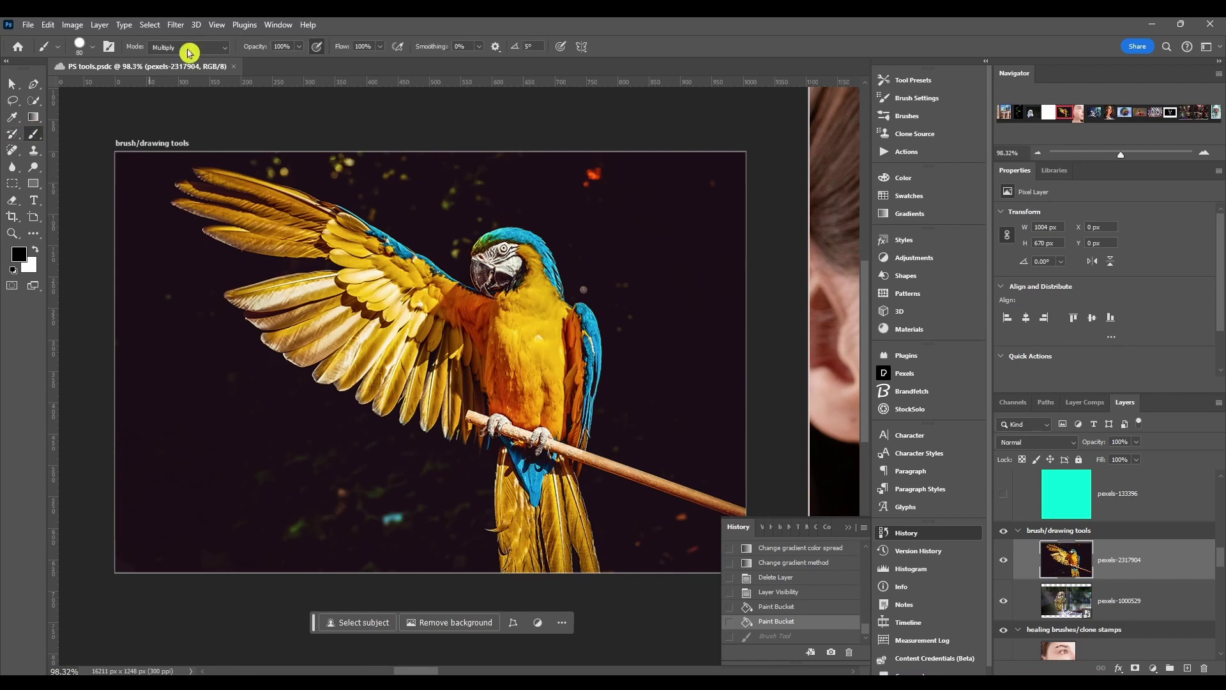
click(187, 47)
click(190, 61)
click(172, 48)
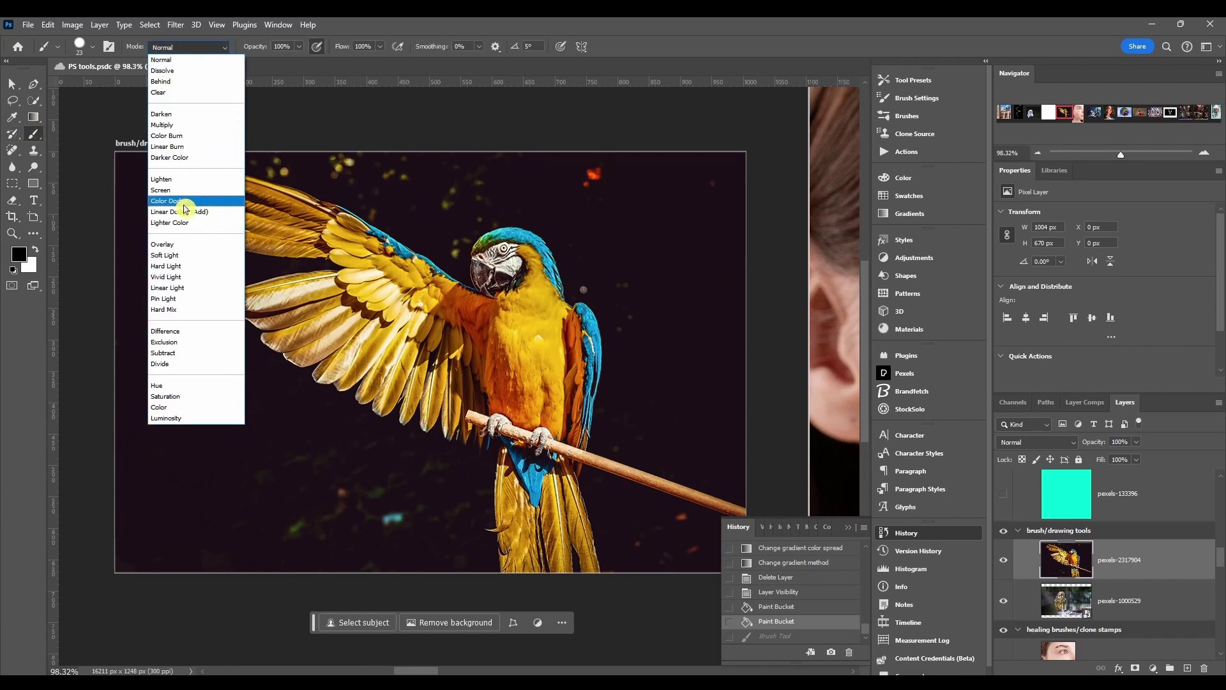
click(158, 406)
Paint grey over the parrot's orange chest feathers, leaving the wings yellow.
mouse_move(548, 288)
mouse_down()
mouse_move(564, 313)
mouse_move(547, 389)
mouse_up()
mouse_move(550, 302)
mouse_down()
mouse_move(553, 428)
mouse_move(556, 334)
mouse_move(531, 287)
mouse_move(500, 304)
mouse_move(492, 327)
mouse_move(493, 418)
mouse_move(544, 429)
mouse_move(535, 403)
mouse_move(509, 405)
mouse_move(536, 393)
mouse_move(505, 400)
mouse_move(525, 353)
mouse_move(537, 366)
mouse_move(512, 383)
mouse_move(510, 309)
mouse_move(528, 313)
mouse_move(520, 334)
mouse_move(513, 309)
mouse_move(493, 348)
mouse_move(498, 374)
mouse_move(515, 338)
mouse_up()
mouse_move(526, 286)
mouse_down()
mouse_move(525, 327)
mouse_move(538, 314)
mouse_move(555, 364)
mouse_up()
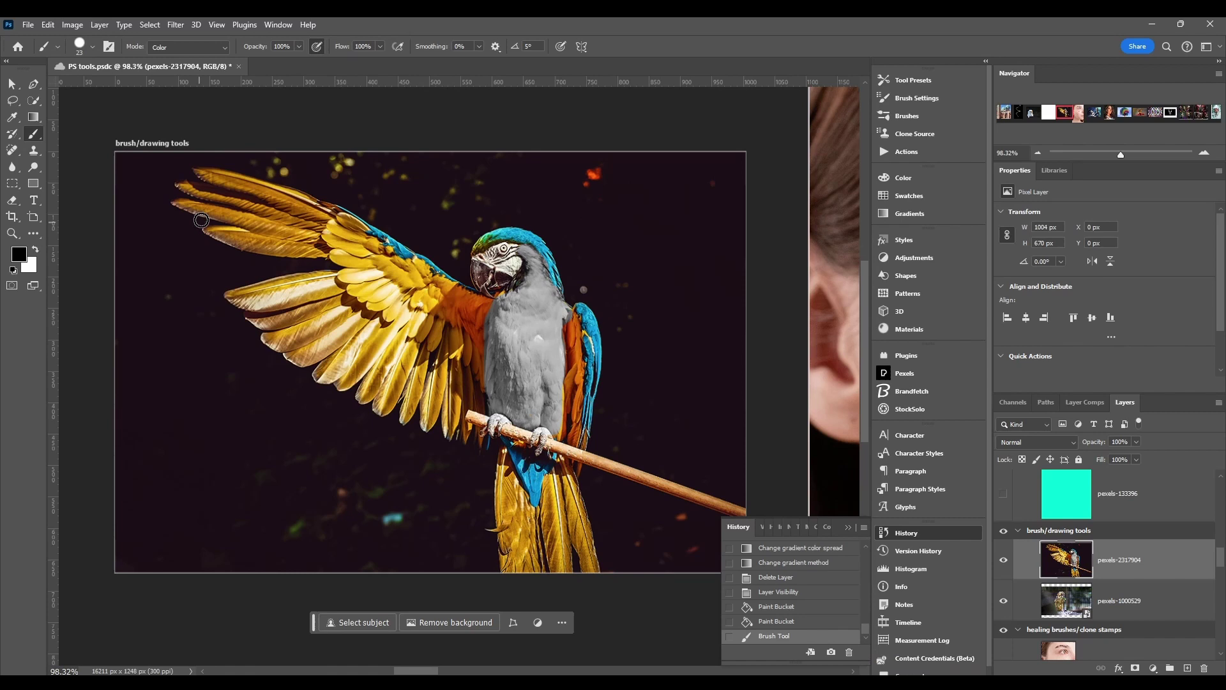
Reselect the History Brush Tool and scroll through the History panel states.
click(15, 136)
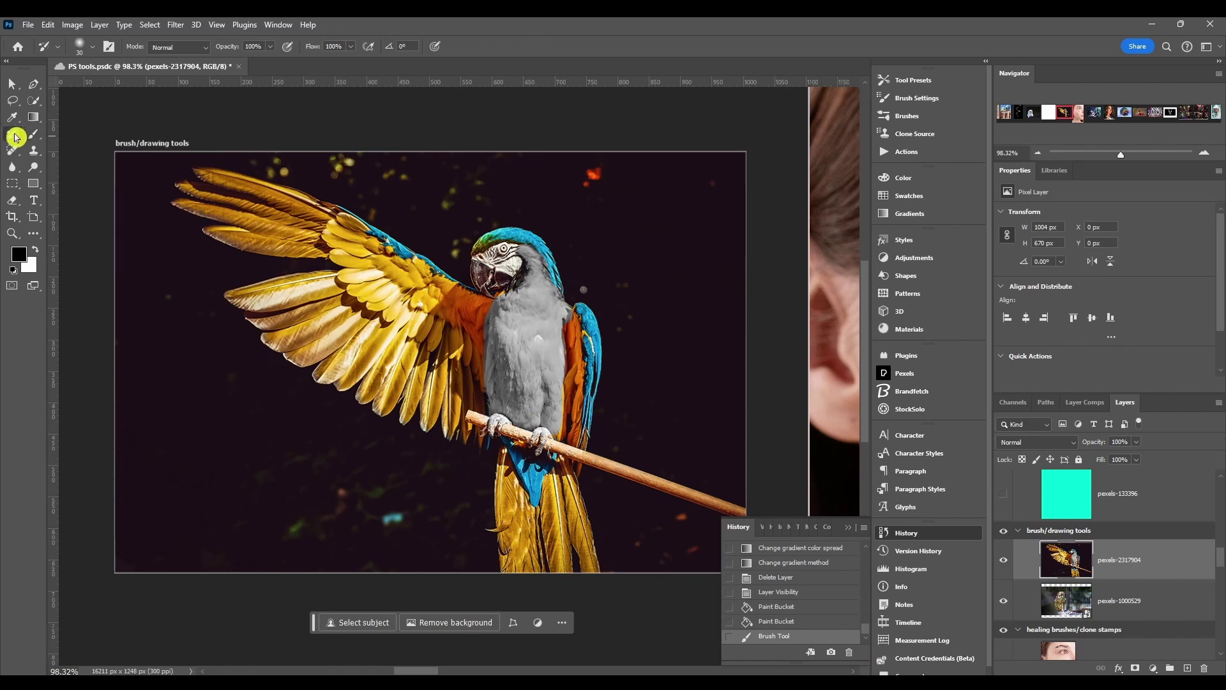
scroll(803, 627, up, 1)
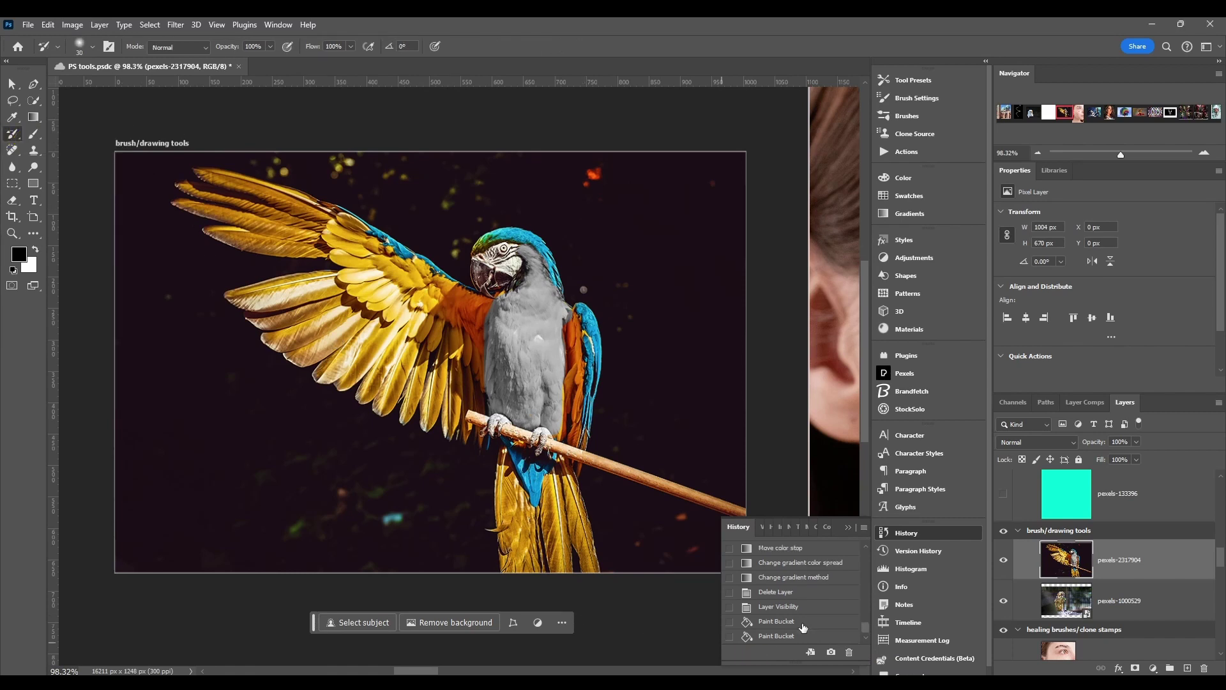
scroll(803, 627, down, 1)
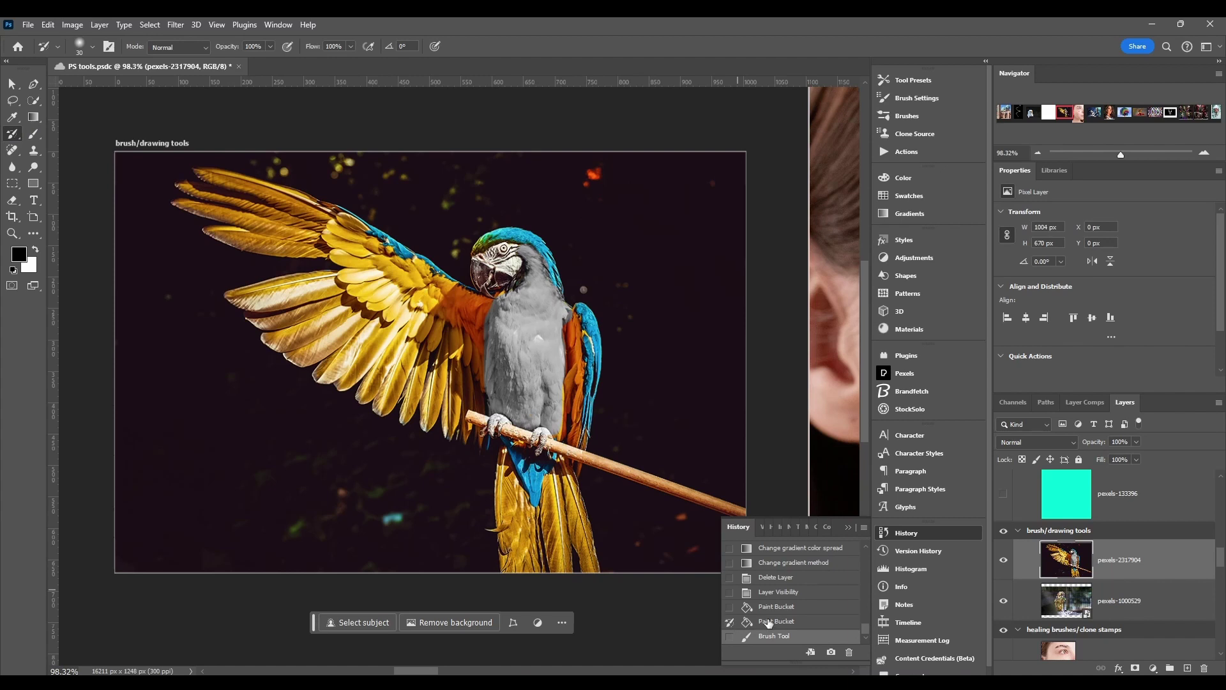
scroll(769, 623, up, 8)
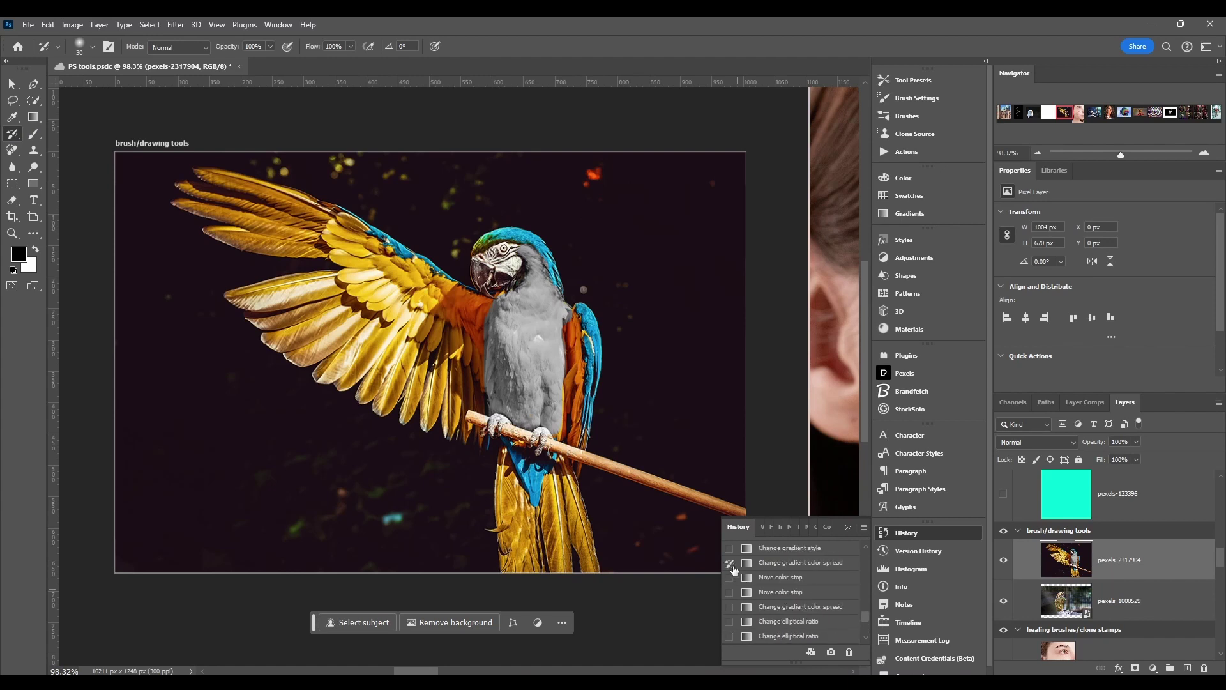
scroll(760, 587, down, 8)
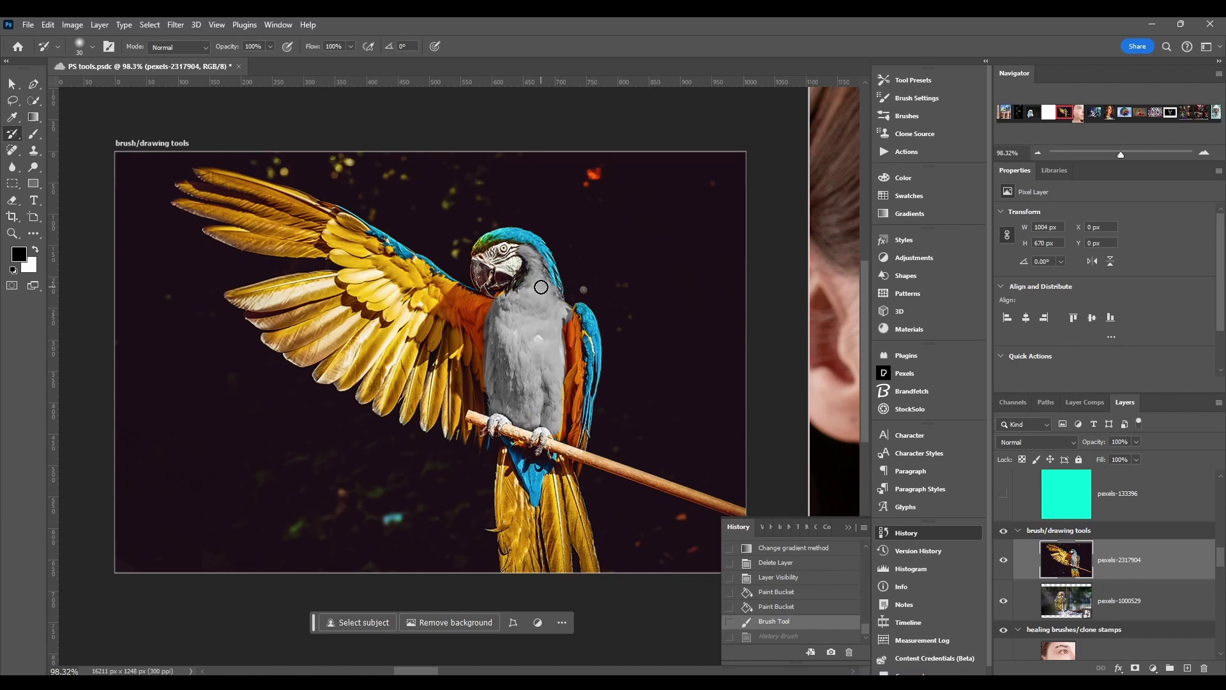
Enlarge the History Brush to 58 px and paint the grey chest back to yellow and orange.
mouse_move(538, 302)
mouse_down()
mouse_move(521, 339)
mouse_move(536, 297)
mouse_move(522, 336)
mouse_move(551, 307)
mouse_move(554, 394)
mouse_move(546, 278)
mouse_move(514, 246)
mouse_move(528, 258)
mouse_move(524, 285)
mouse_move(497, 308)
mouse_move(481, 353)
mouse_move(505, 308)
mouse_move(497, 337)
mouse_move(508, 322)
mouse_move(573, 416)
mouse_move(516, 329)
mouse_up()
scroll(763, 600, up, 5)
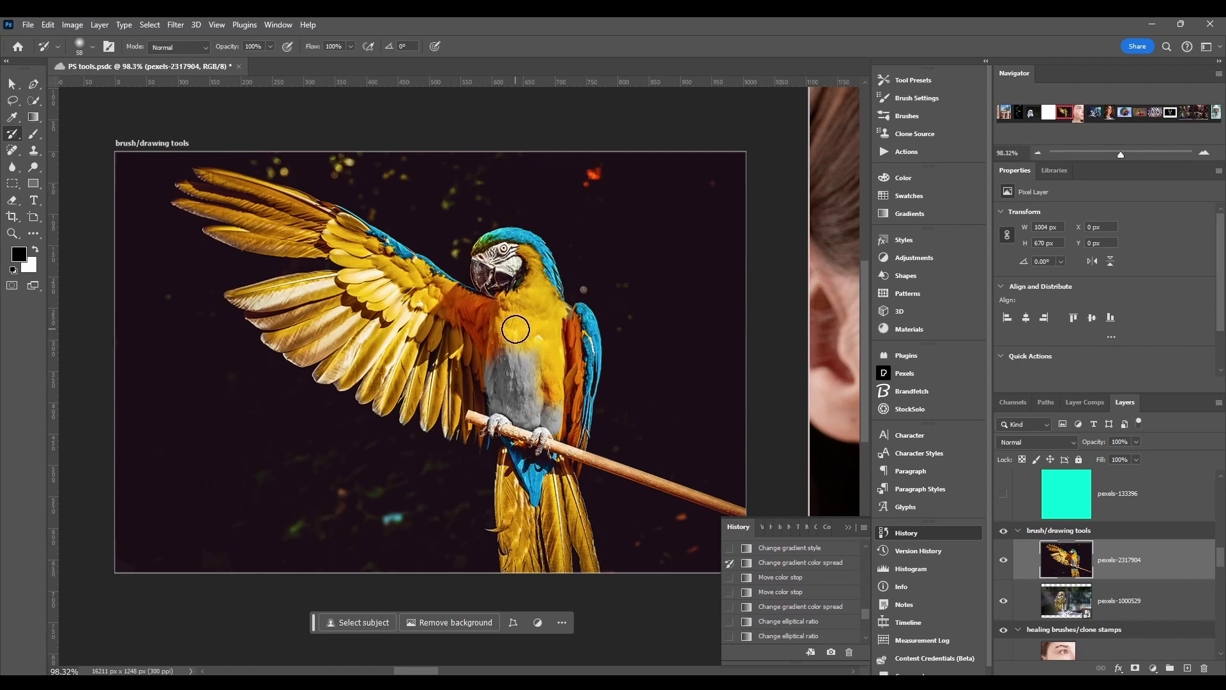
drag(516, 330, 530, 378)
scroll(781, 624, up, 6)
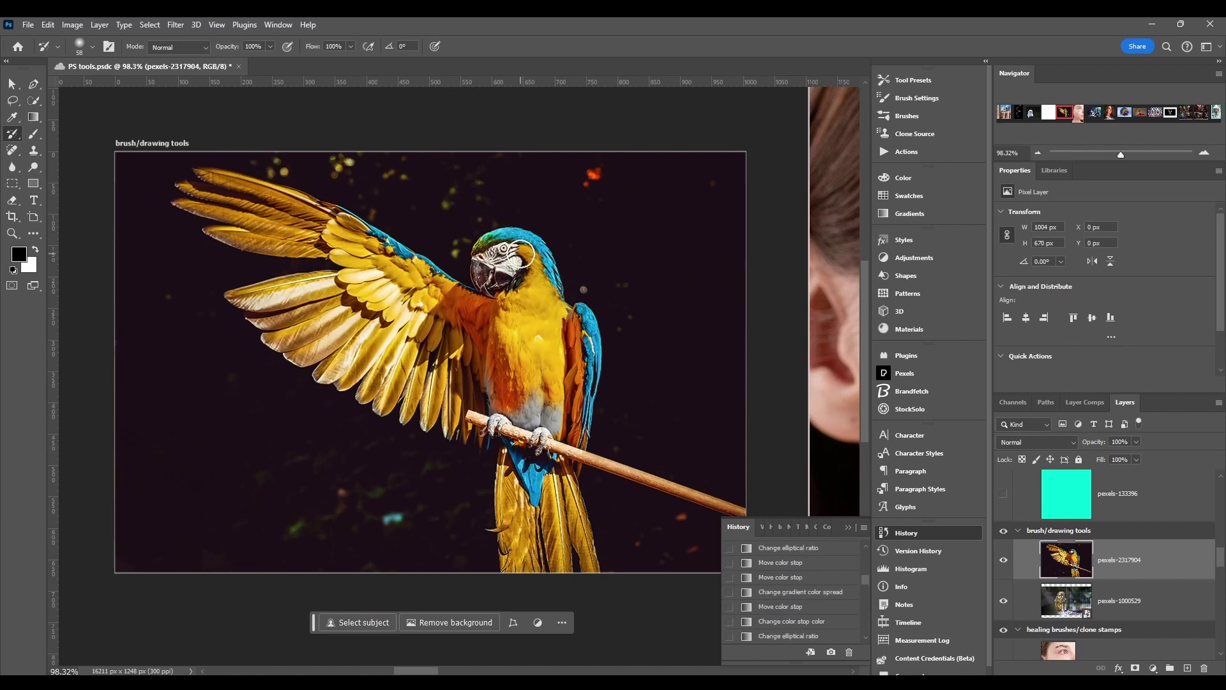
scroll(789, 607, up, 3)
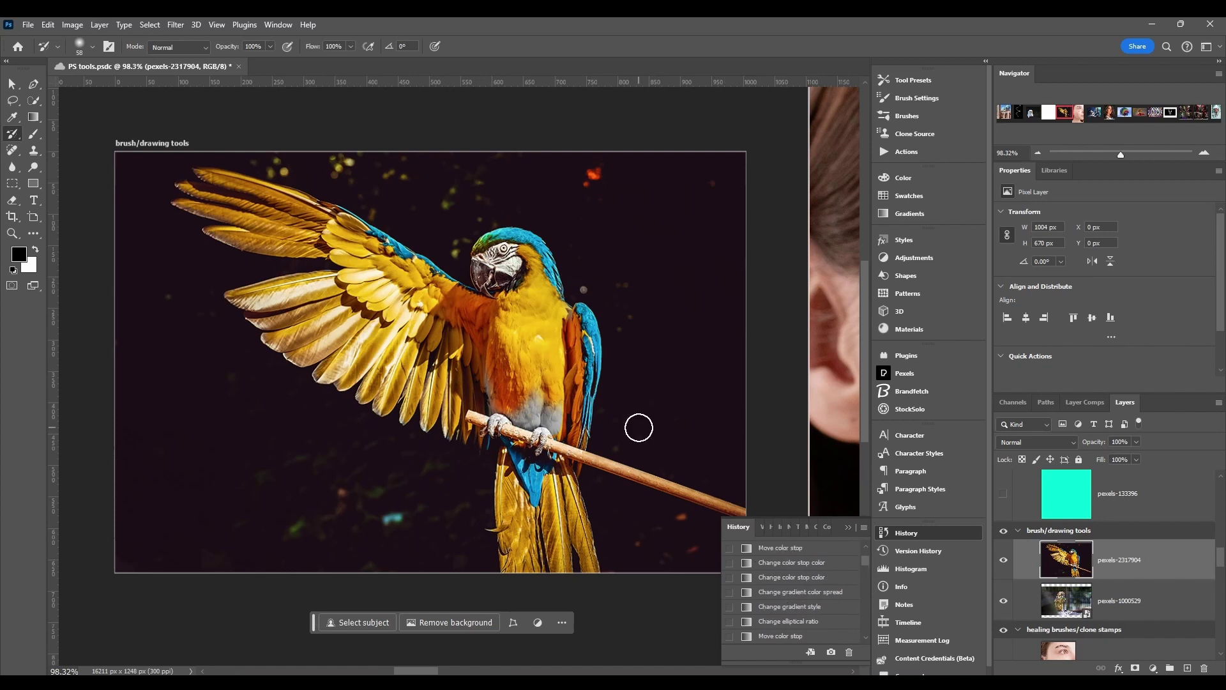
scroll(867, 570, down, 2)
scroll(866, 570, down, 5)
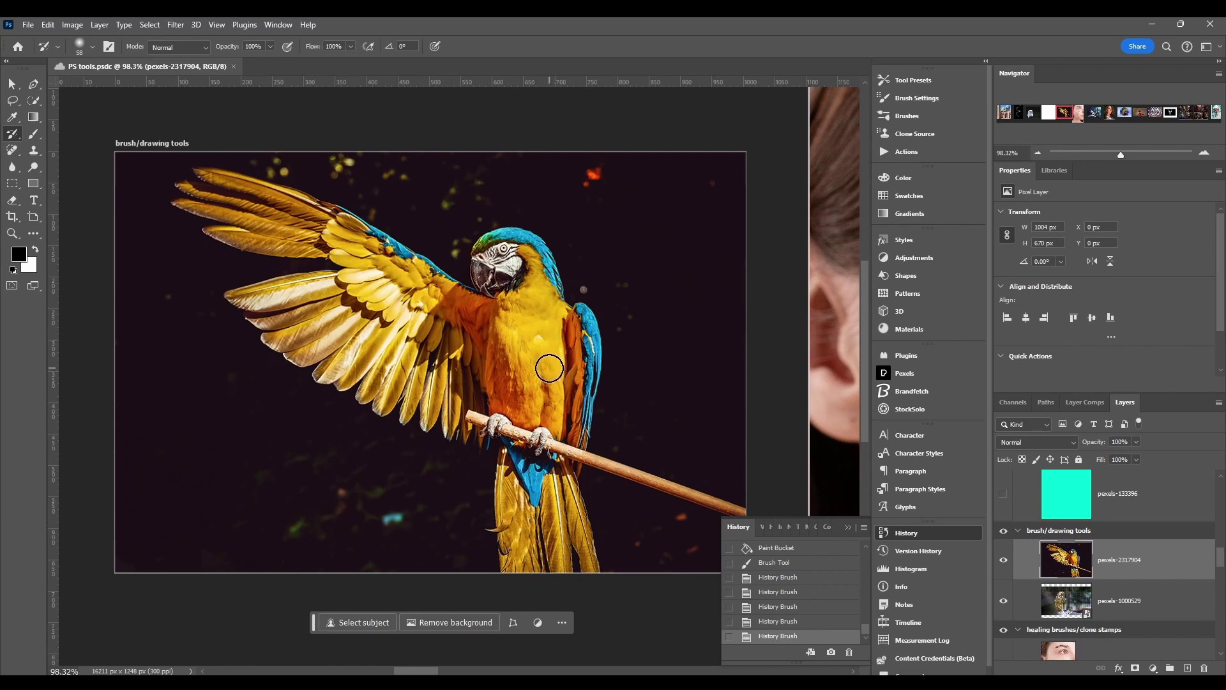
scroll(760, 617, up, 2)
Tilt the soft brush tip into an angled ellipse in the Brush Preset picker.
click(59, 50)
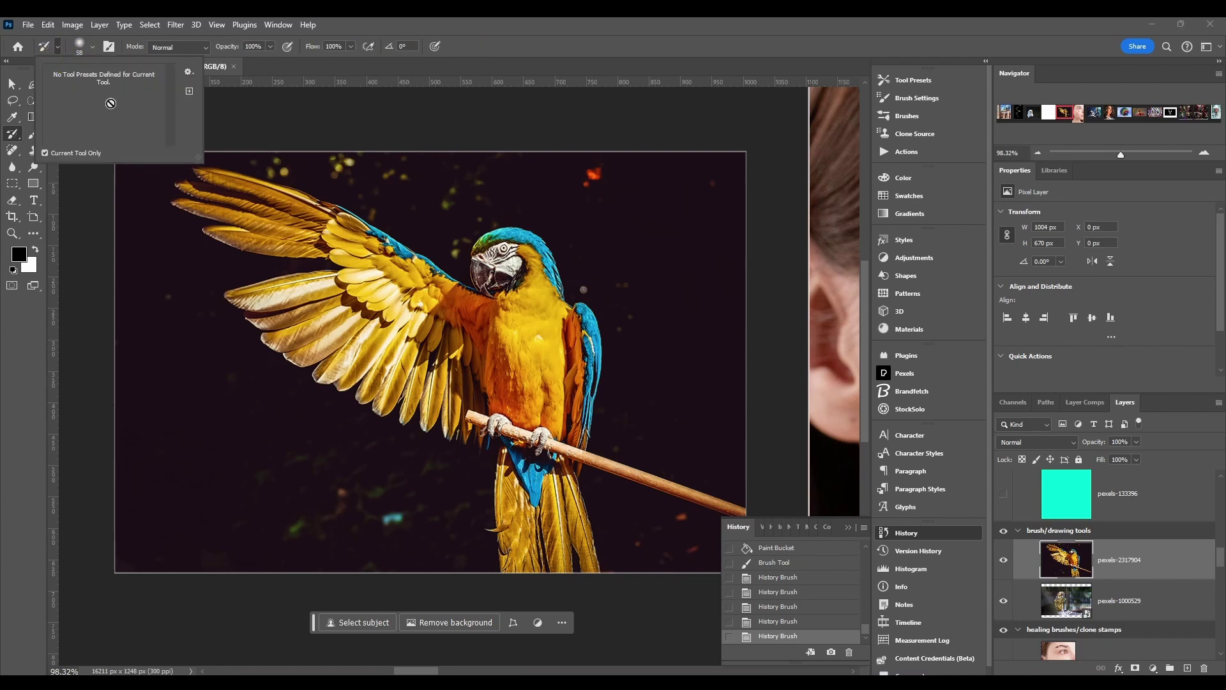
click(56, 48)
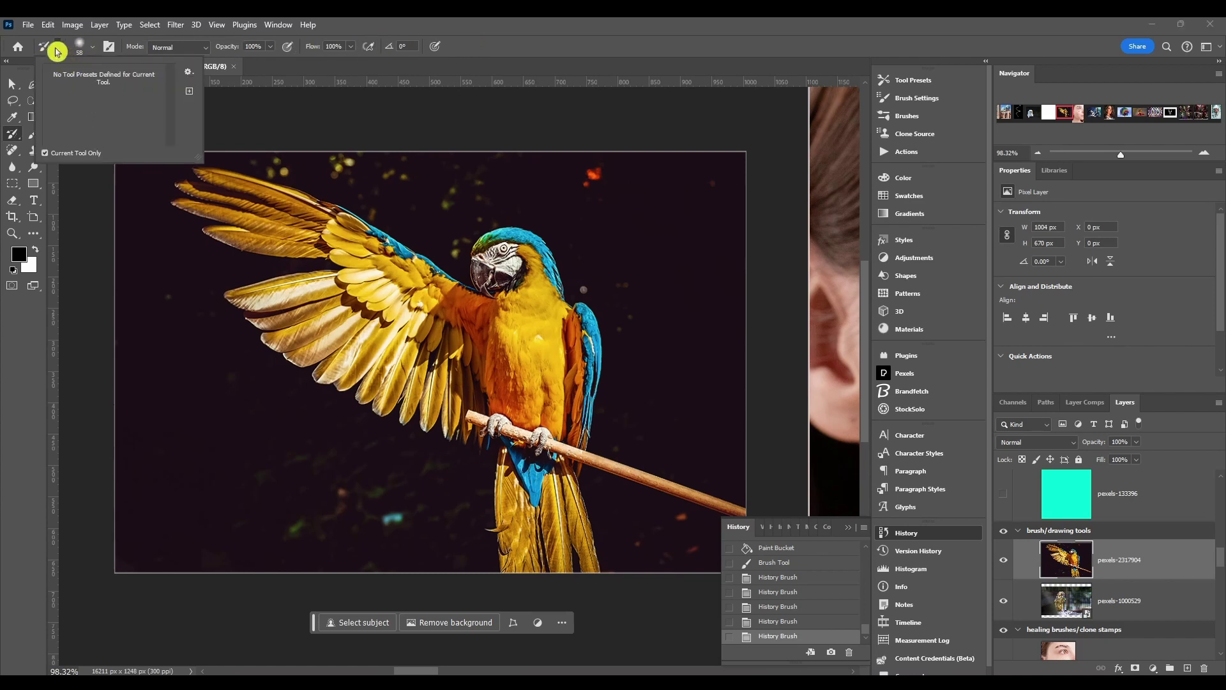
click(93, 47)
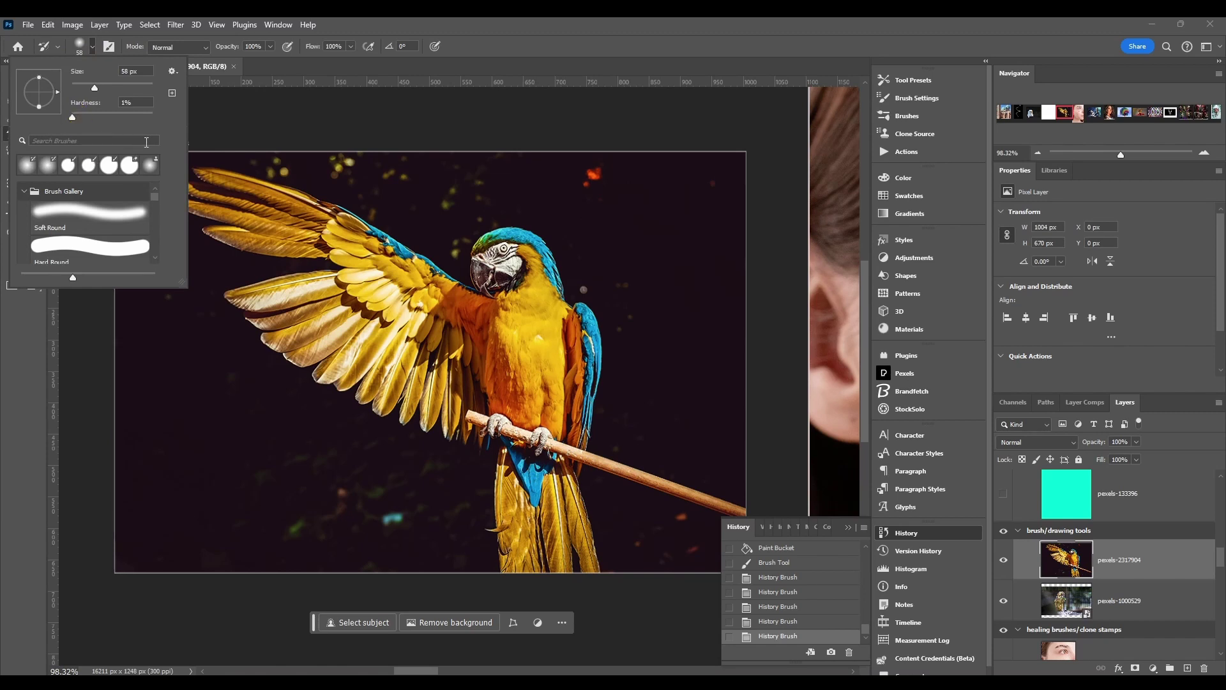
mouse_move(39, 80)
mouse_down()
mouse_move(51, 99)
mouse_move(39, 75)
mouse_move(49, 98)
mouse_move(38, 109)
mouse_move(58, 93)
mouse_move(43, 79)
mouse_move(52, 89)
mouse_move(38, 86)
mouse_move(26, 157)
mouse_up()
Browse the brush preset gallery and its options menu, then close the picker.
scroll(40, 230, down, 3)
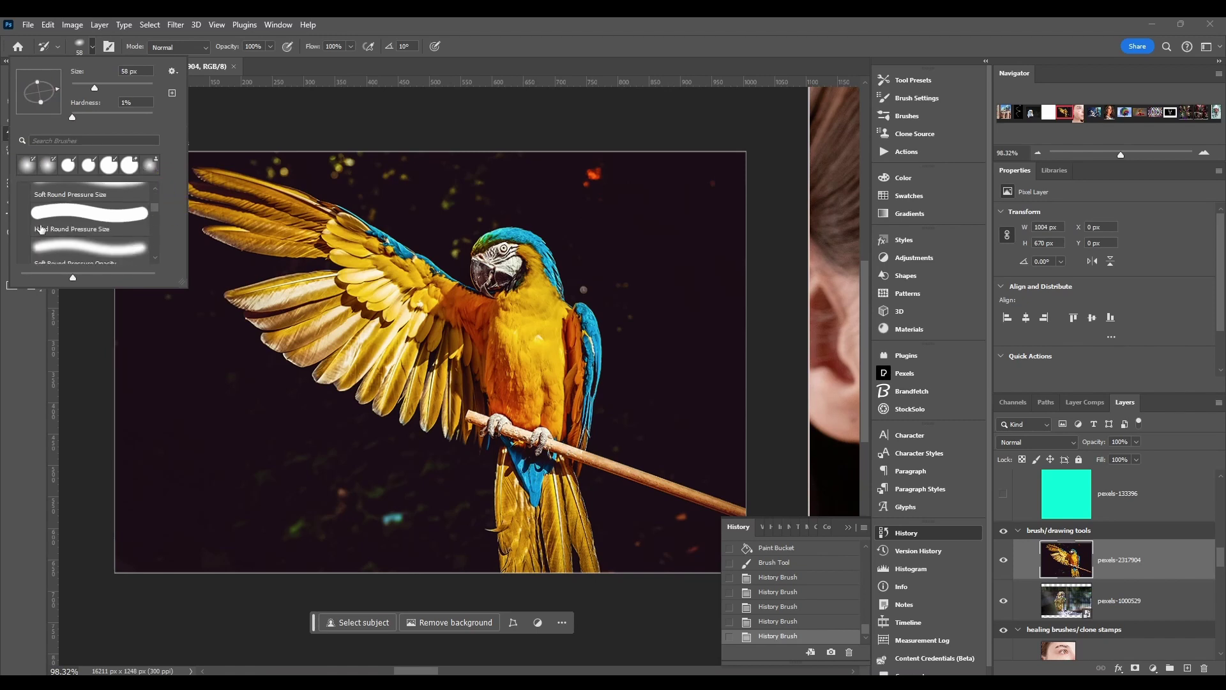
scroll(41, 230, down, 10)
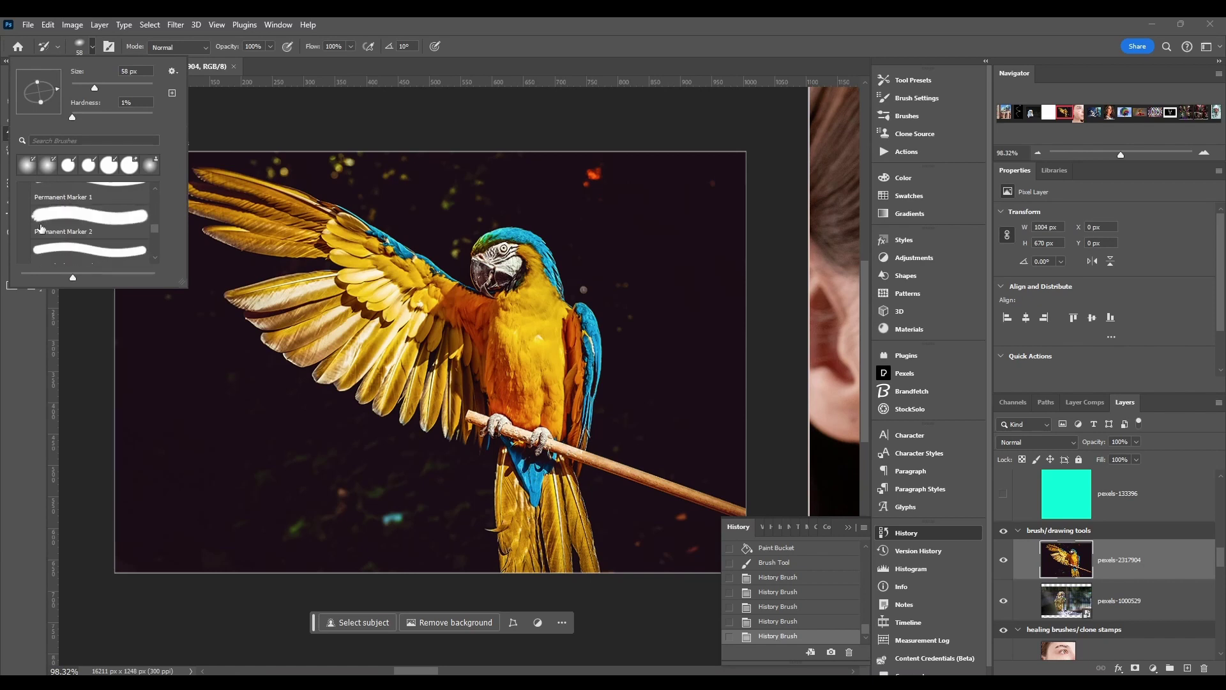
scroll(41, 229, up, 13)
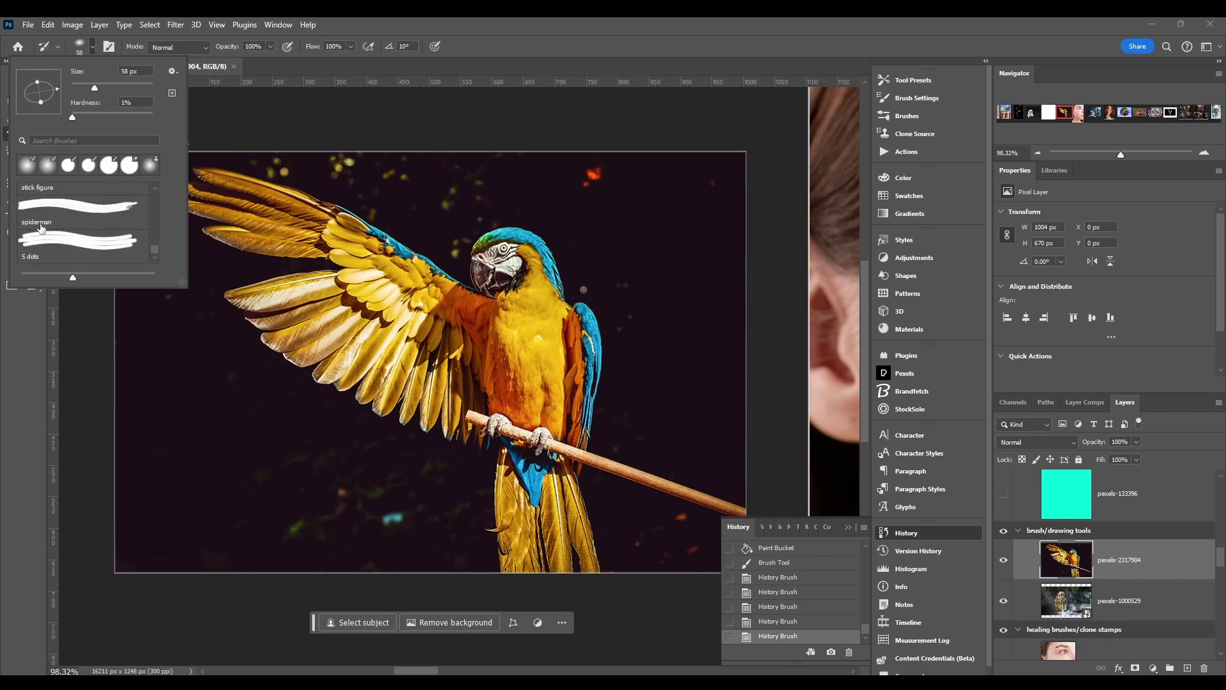
click(173, 71)
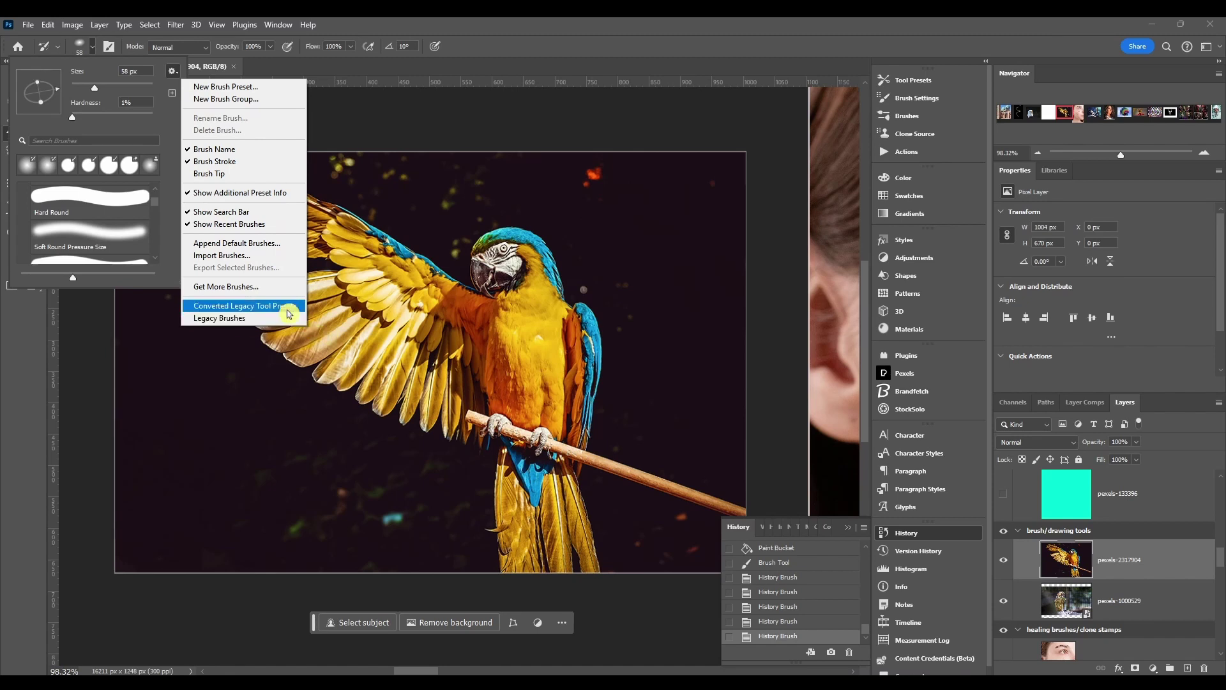
click(165, 122)
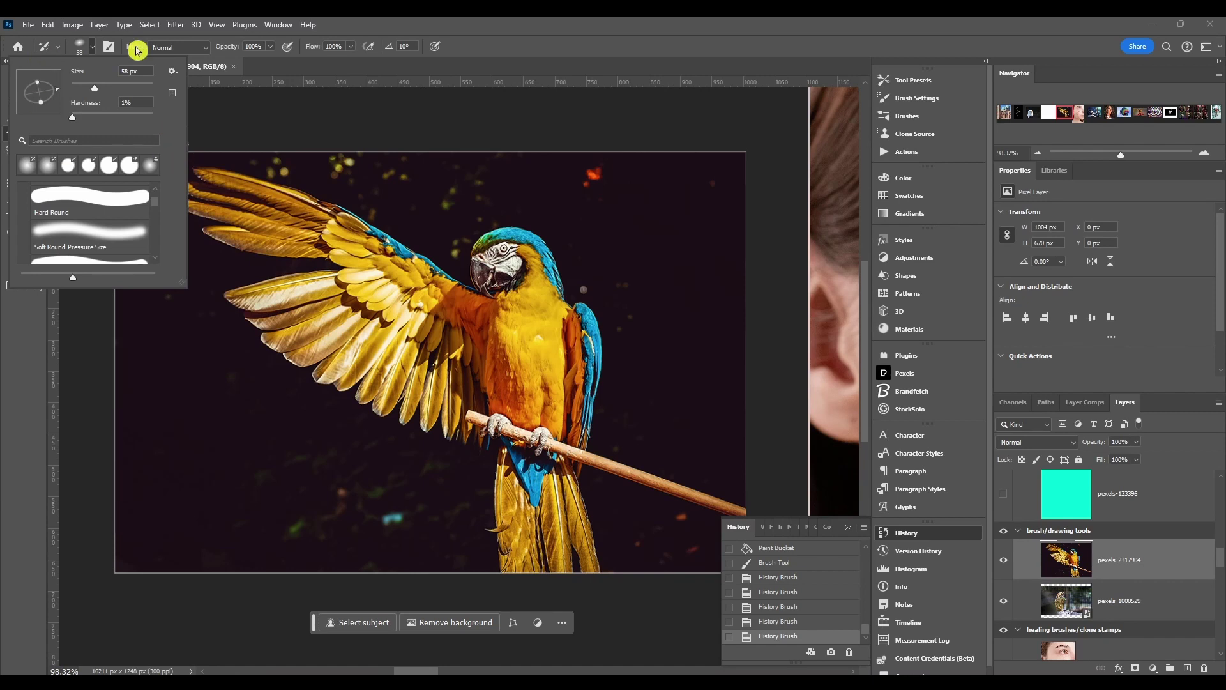
click(176, 97)
click(110, 51)
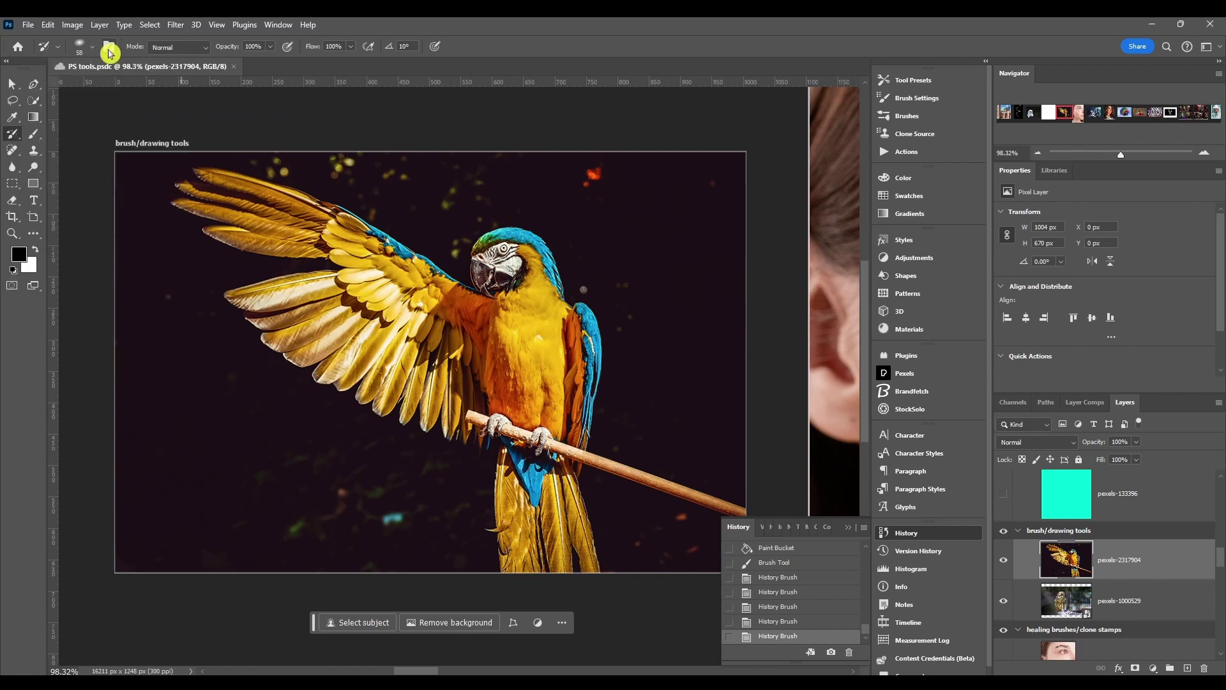
Bring up the full Brush Settings panel.
click(109, 51)
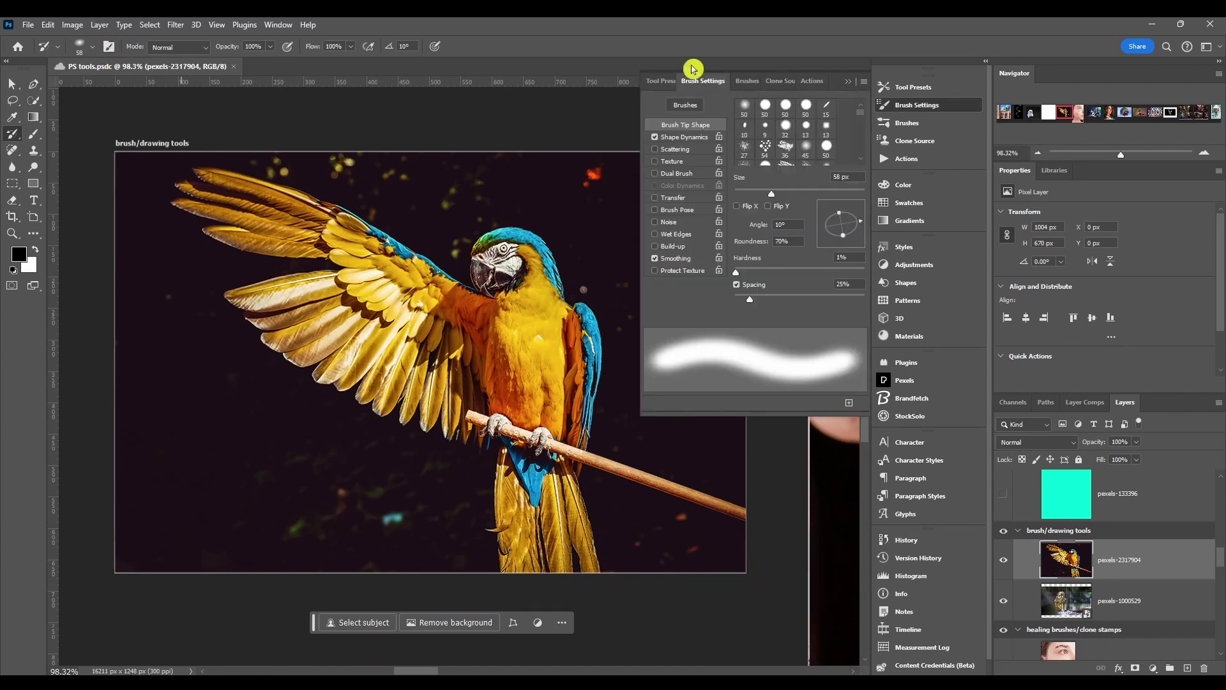
click(894, 106)
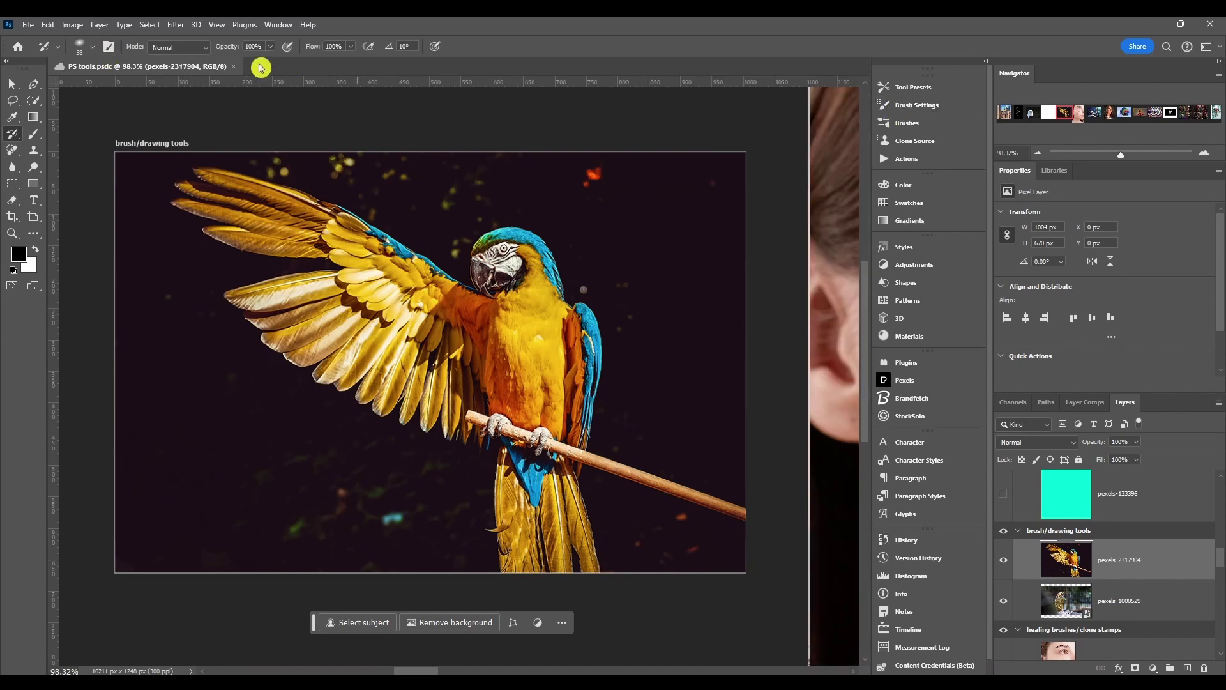
click(110, 46)
click(110, 46)
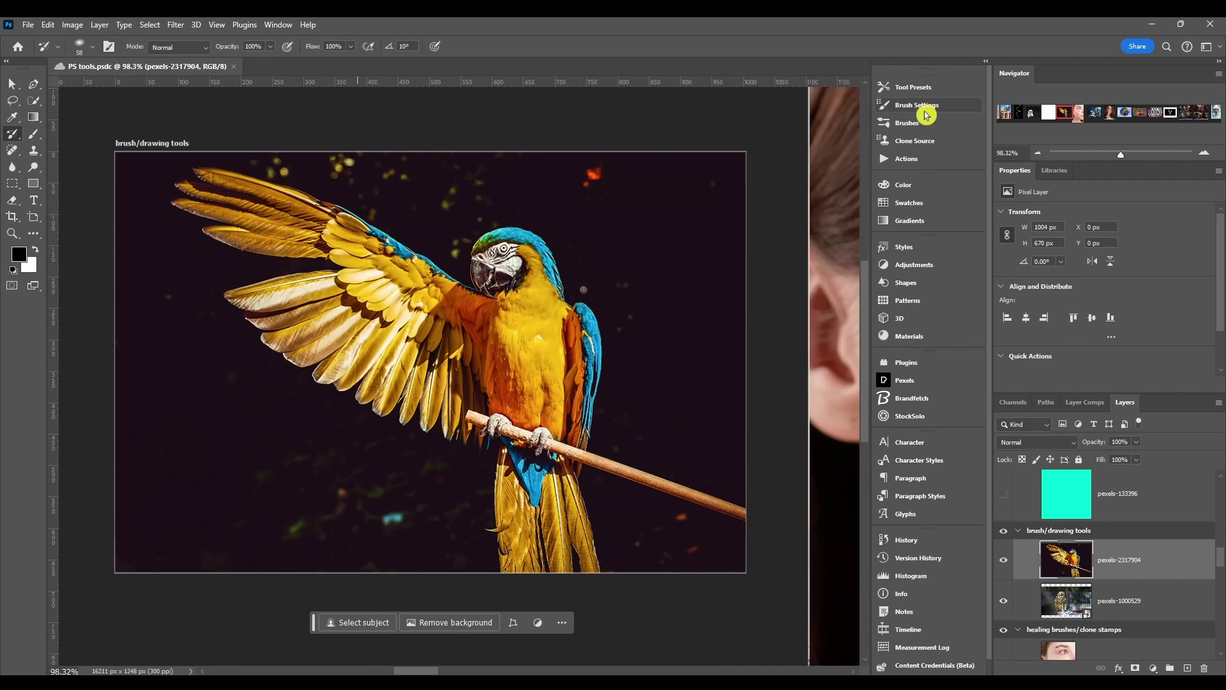
click(926, 114)
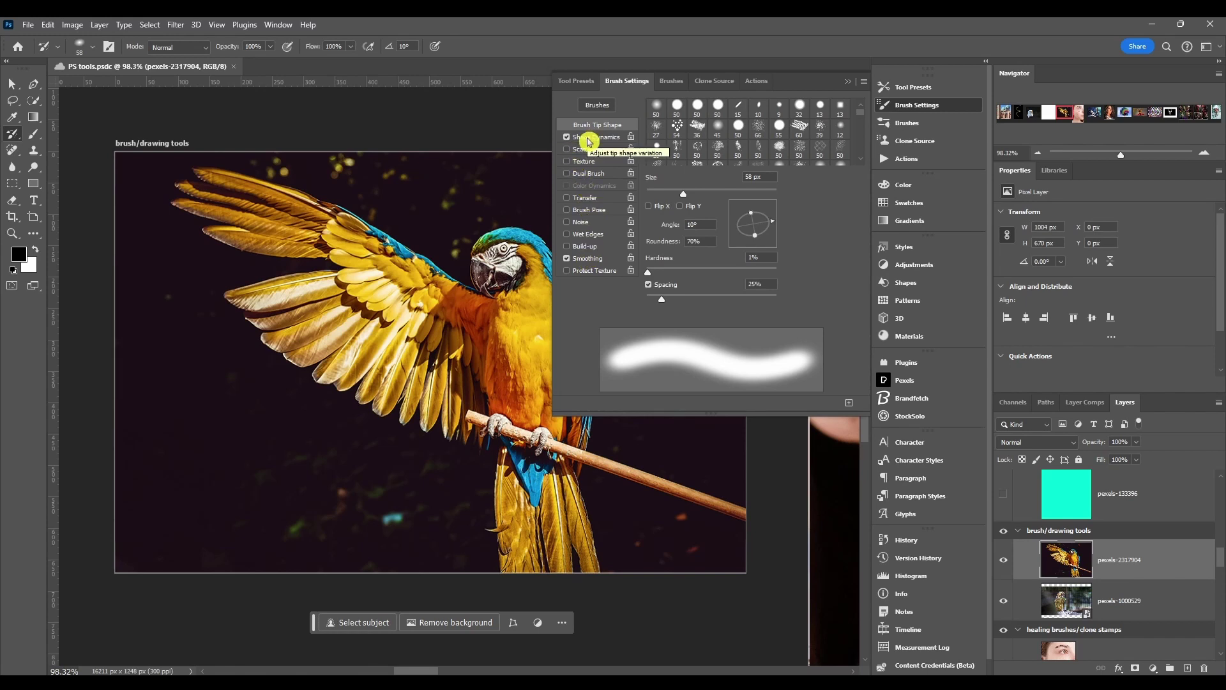
Review Shape Dynamics and Brush Pose, collapse Brush Settings, and show the blend mode list.
click(588, 138)
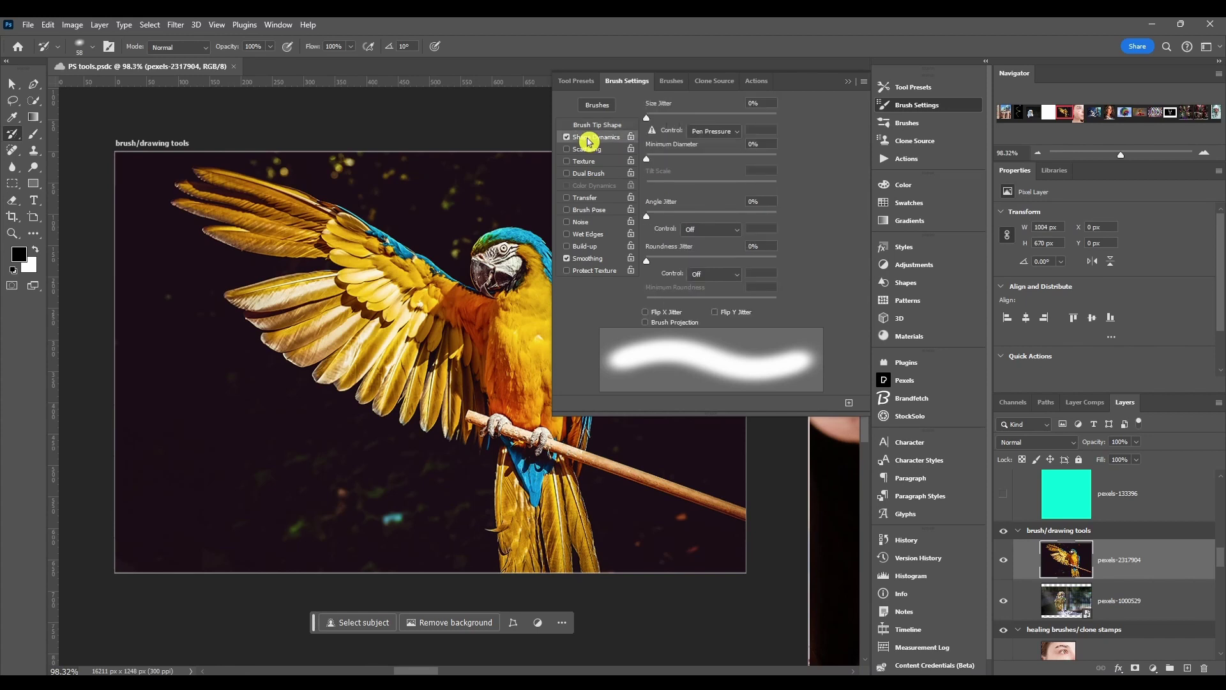
click(588, 150)
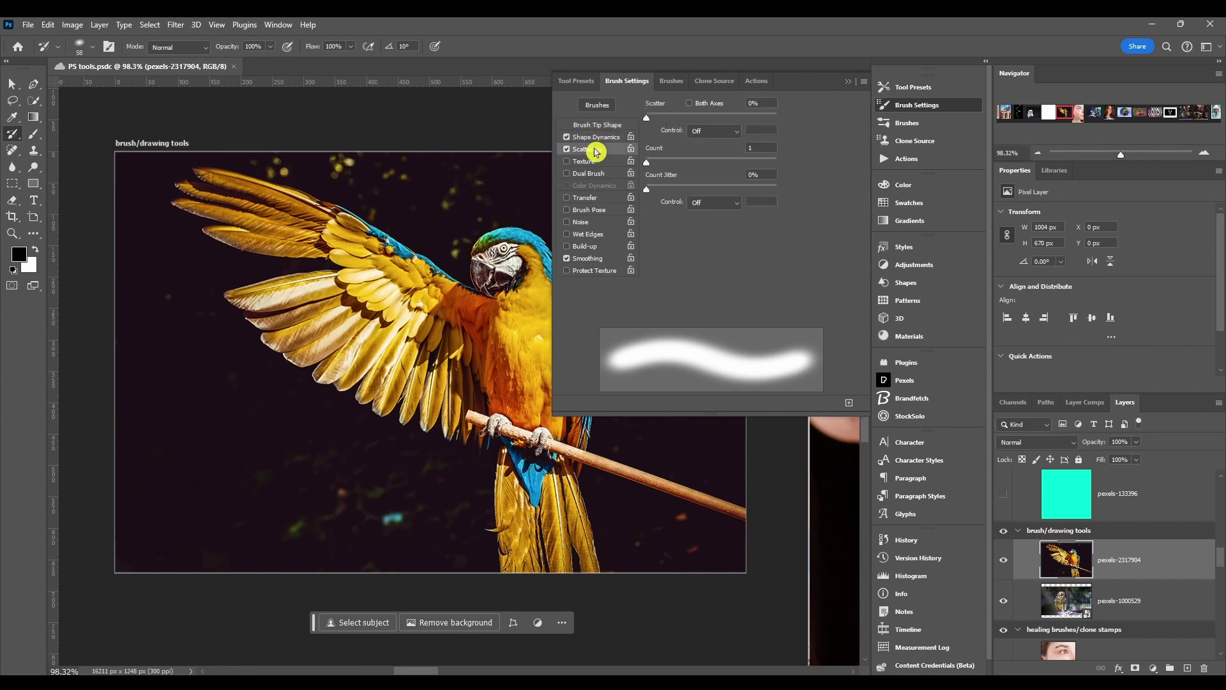
click(847, 81)
click(187, 50)
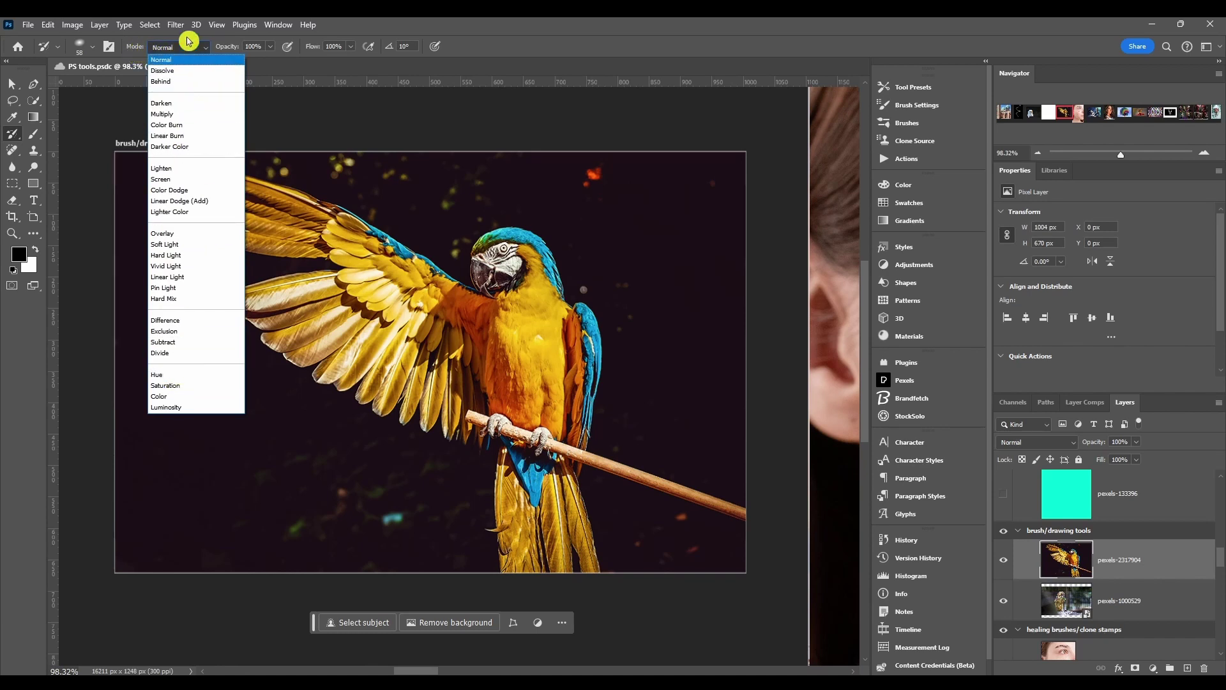
Keep Normal mode at 100% opacity with pressure-opacity off, and enable pressure for size.
click(190, 43)
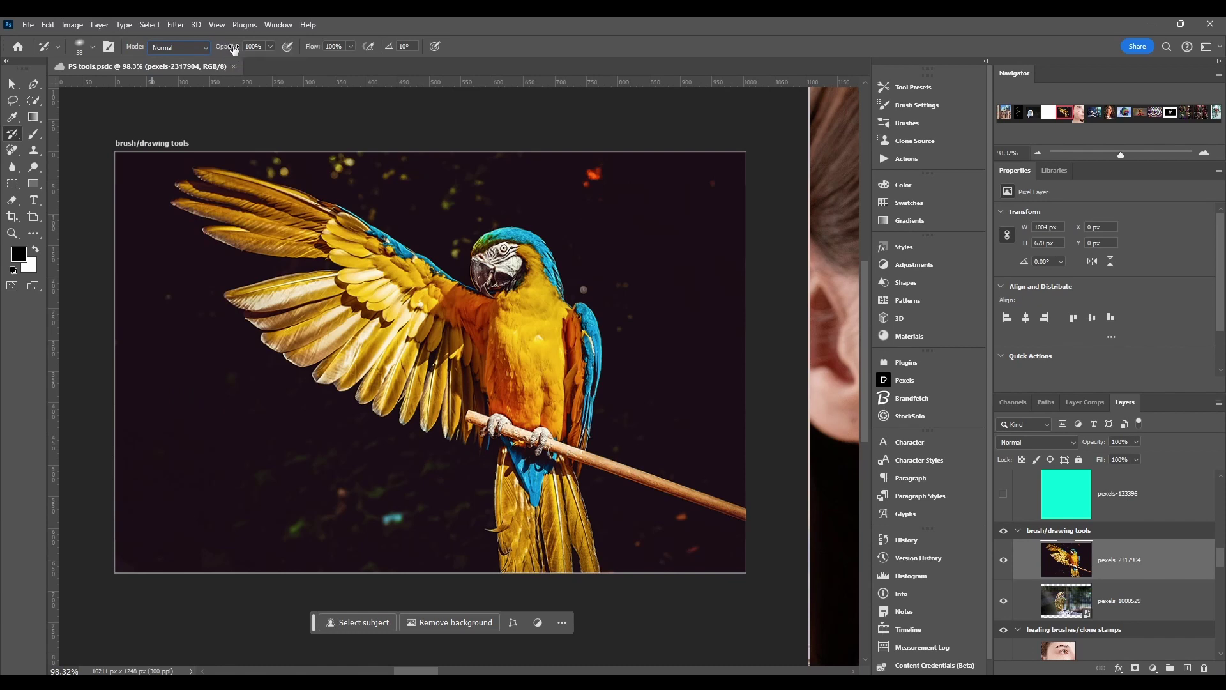
drag(228, 49, 291, 50)
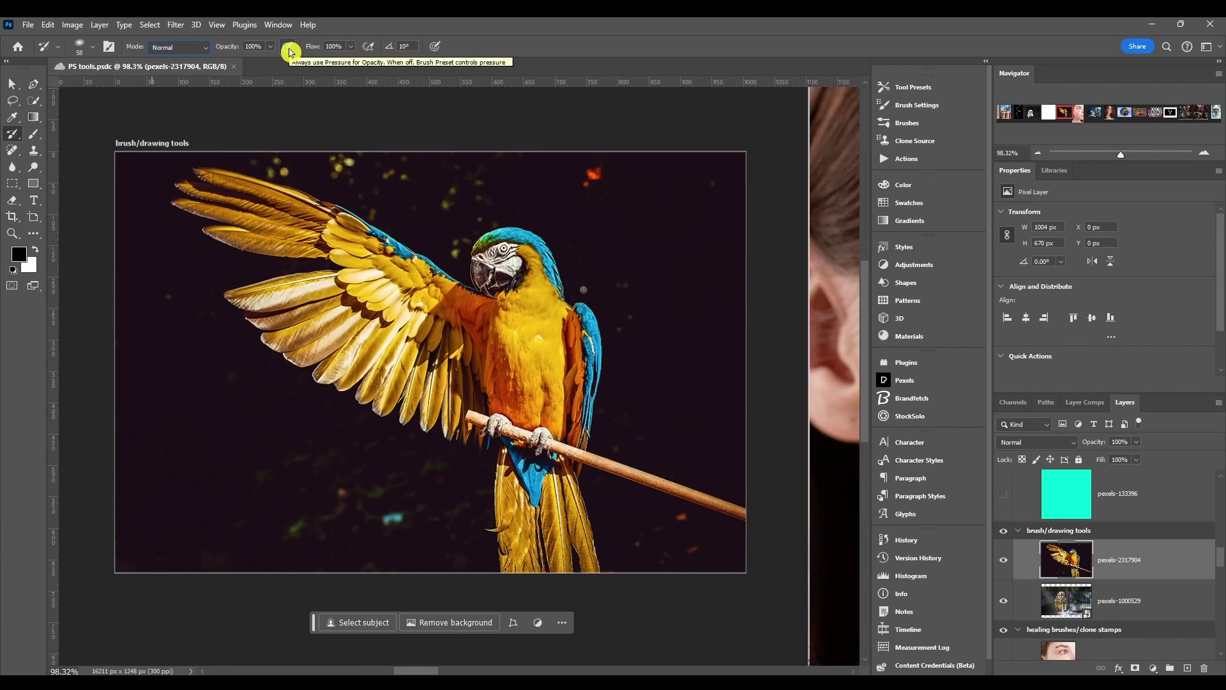
click(289, 51)
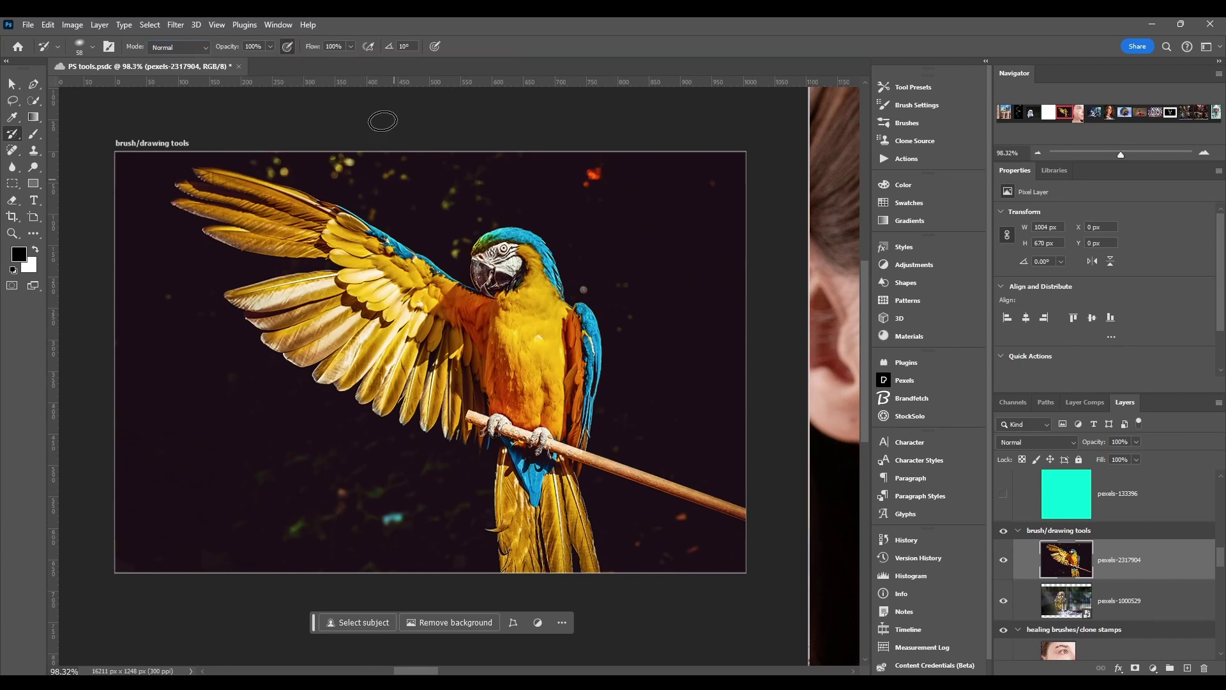
click(288, 46)
click(437, 49)
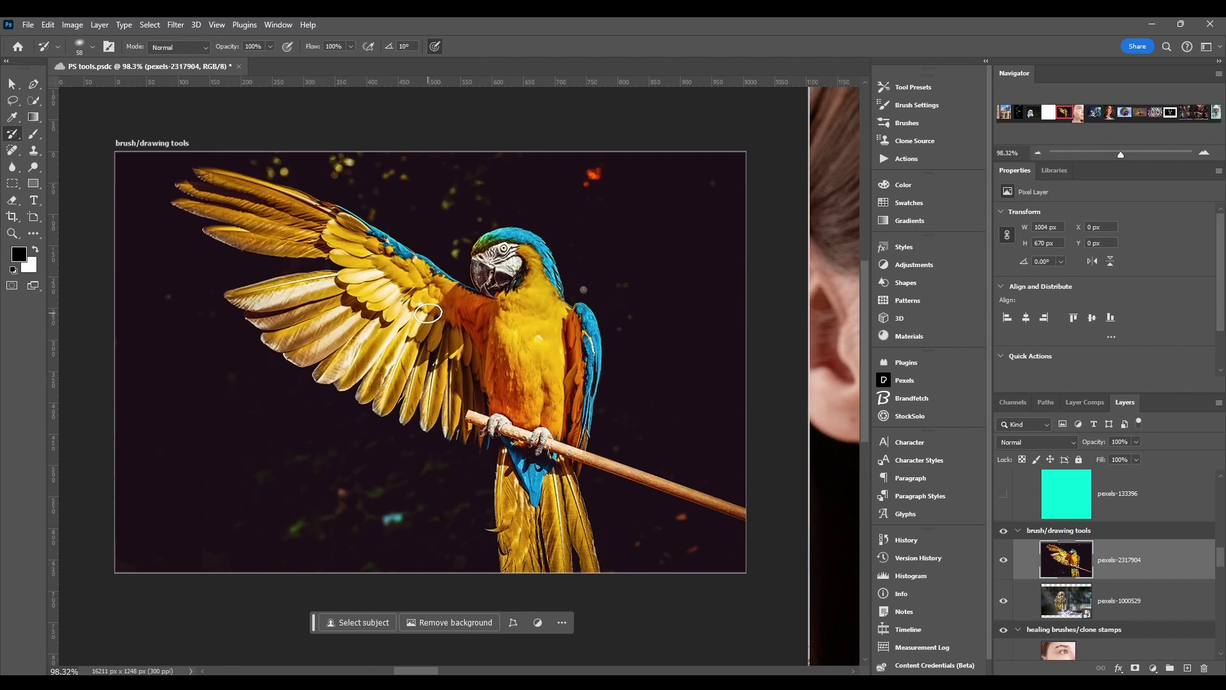